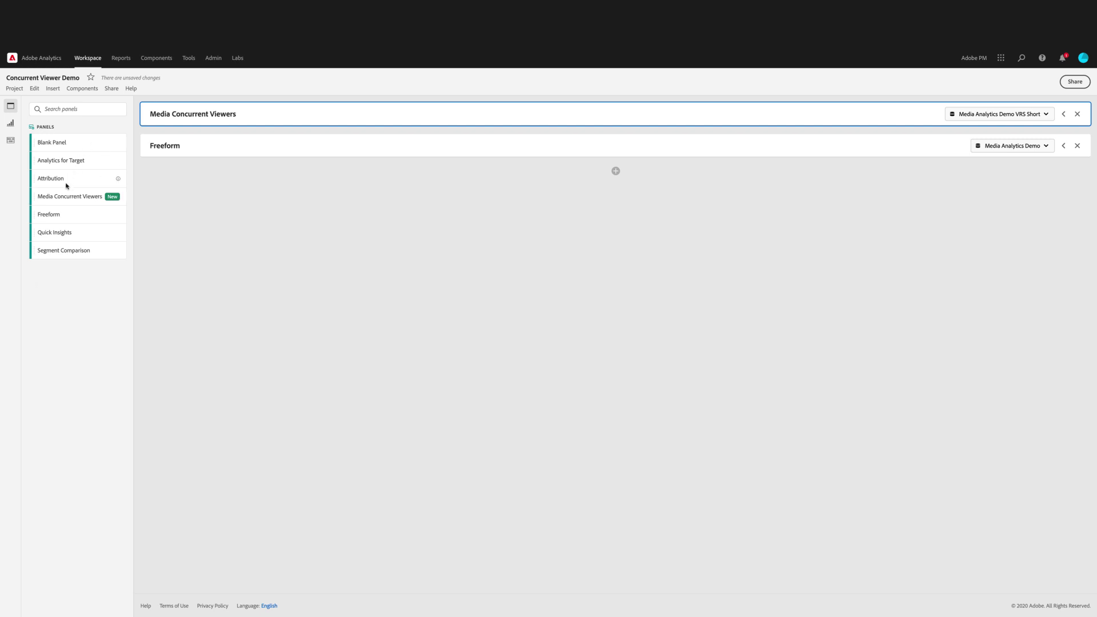
Add a second Media Concurrent Viewers panel dated Sep 8, 2020 and build its chart (max 1,480).
left_click_drag(64, 200, 189, 122)
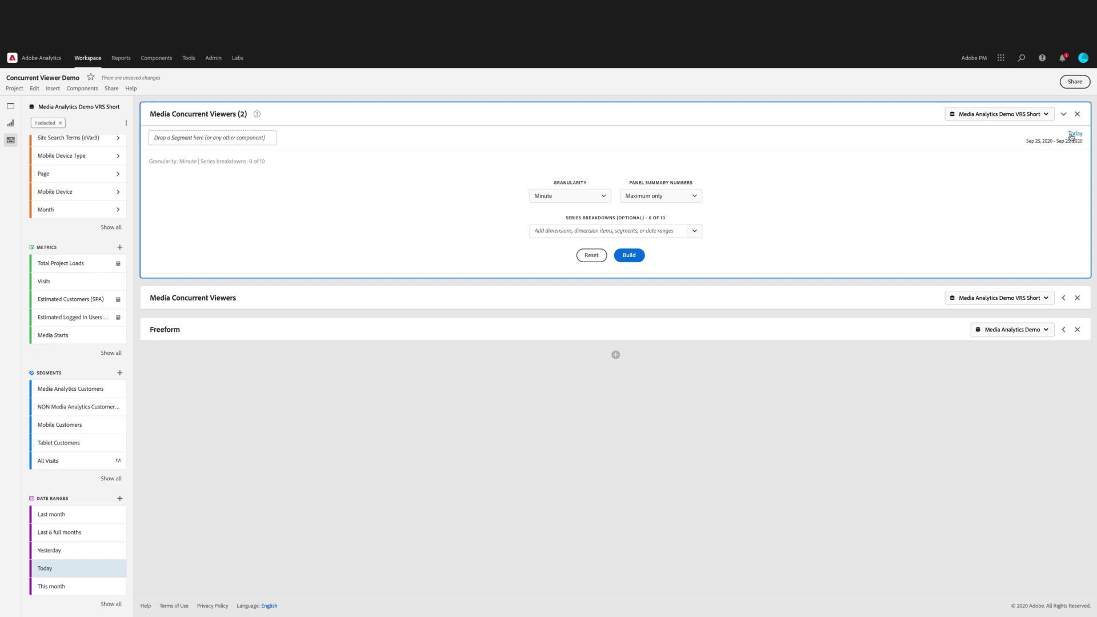
left_click(1071, 138)
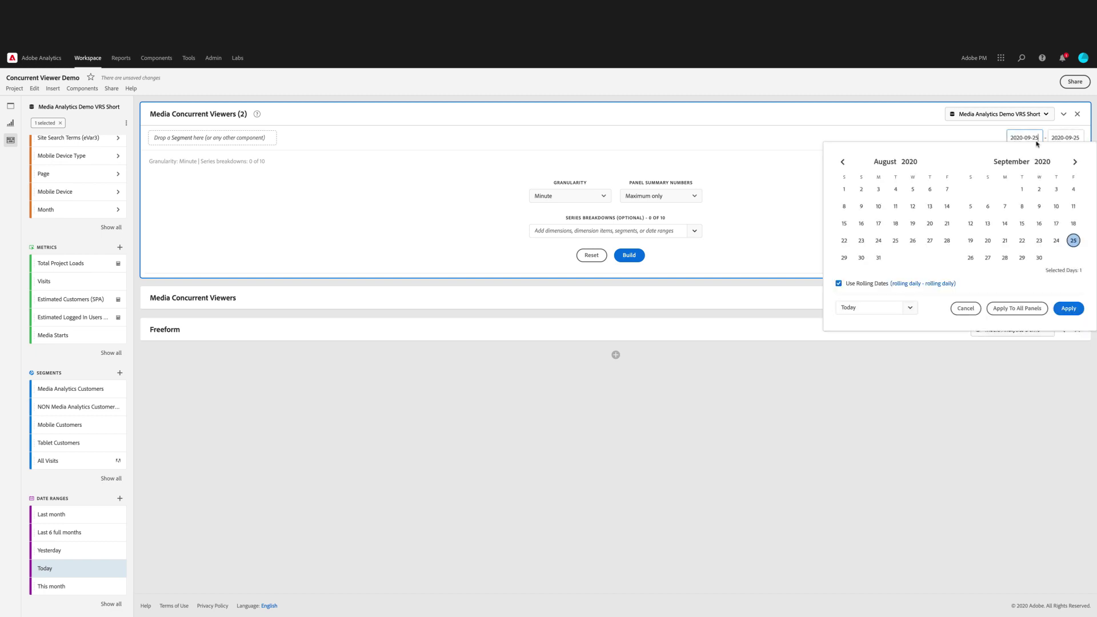
left_click(1022, 207)
left_click(1068, 309)
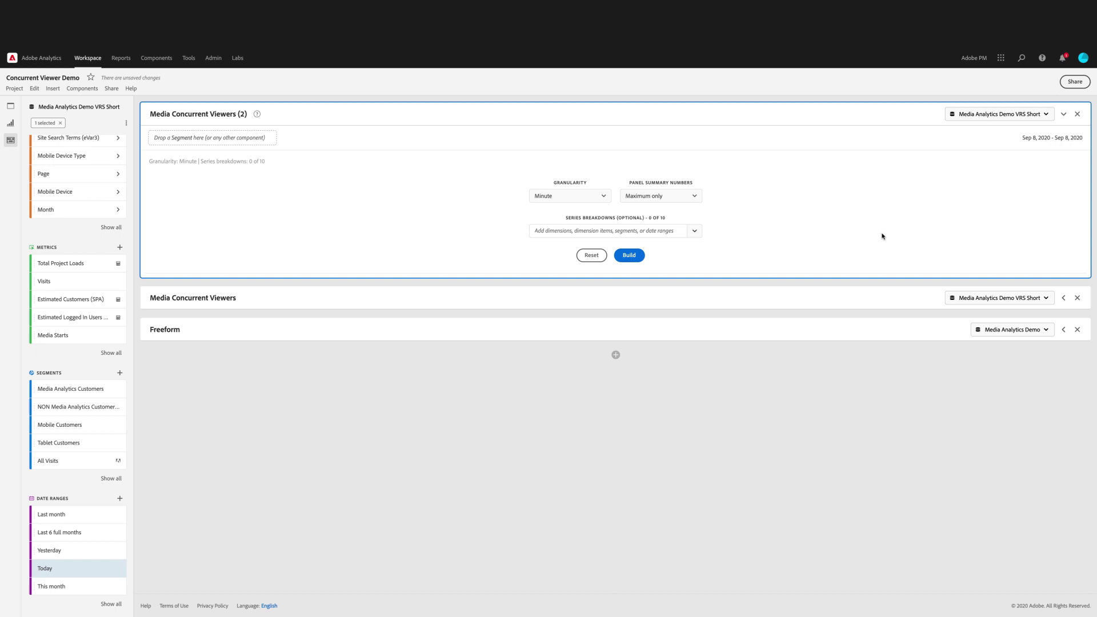
left_click(629, 256)
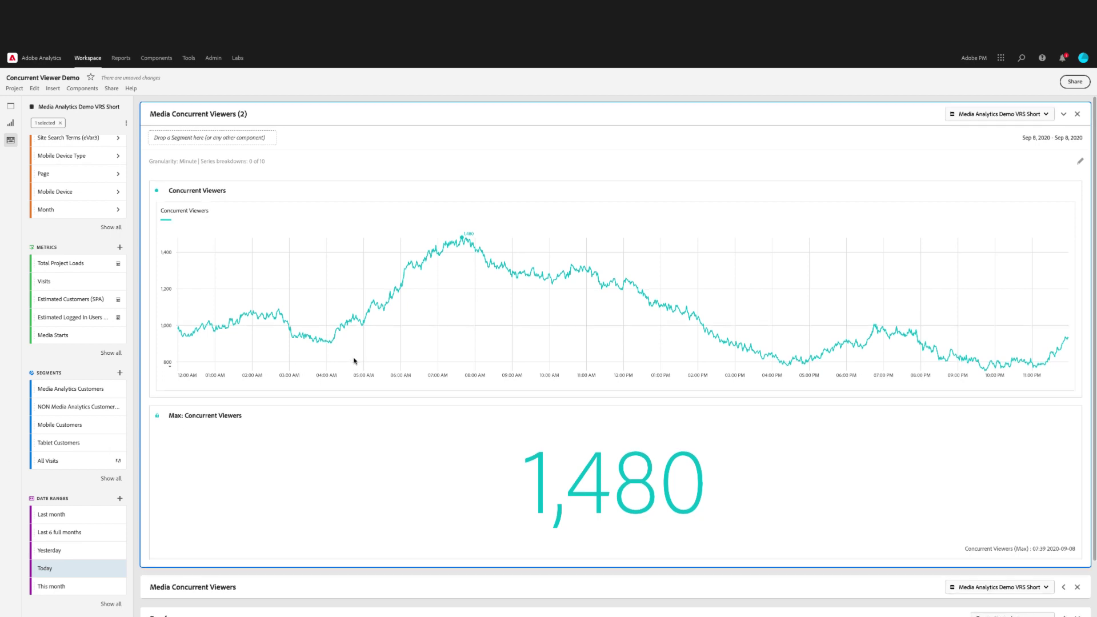
mouse_move(460, 240)
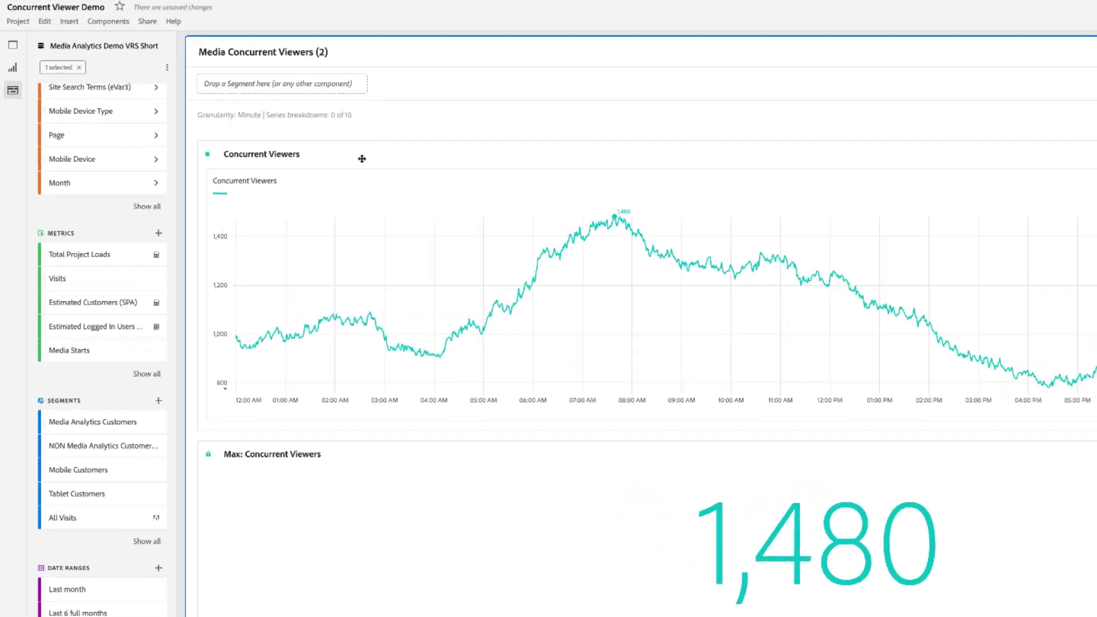
Export the Sep 8 Concurrent Viewers chart data as a CSV file.
right_click(272, 191)
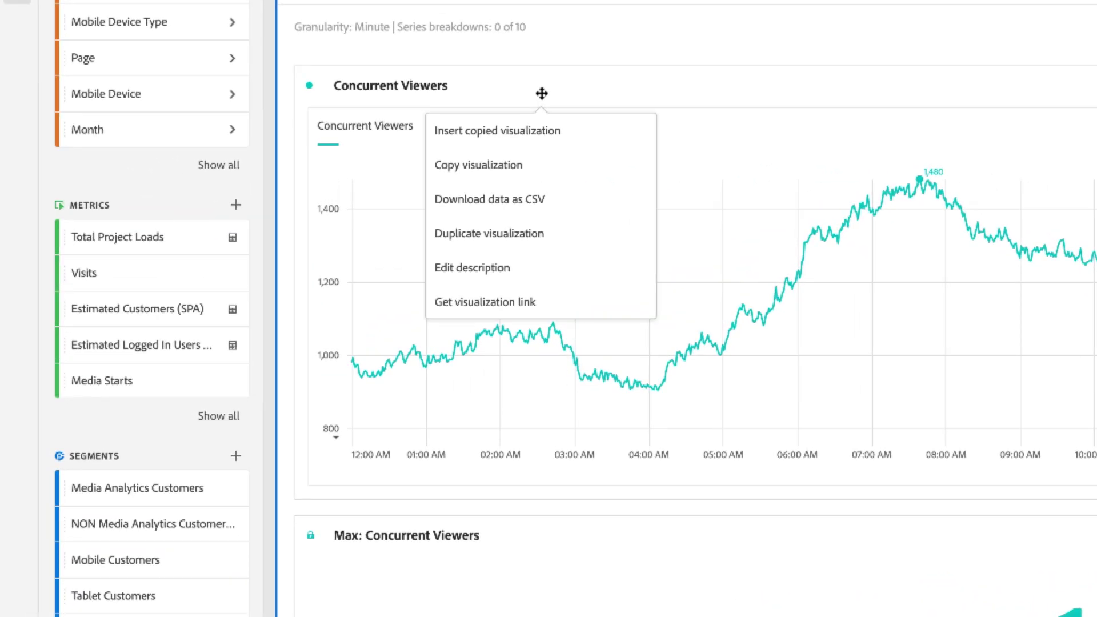
left_click(530, 197)
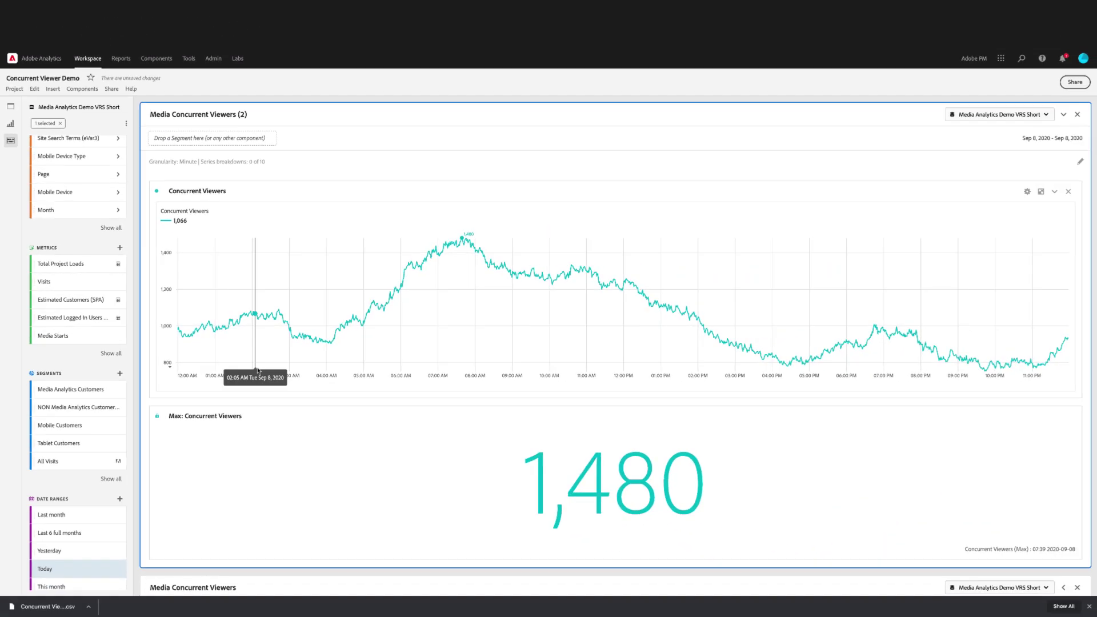
scroll(257, 372, "down", 1)
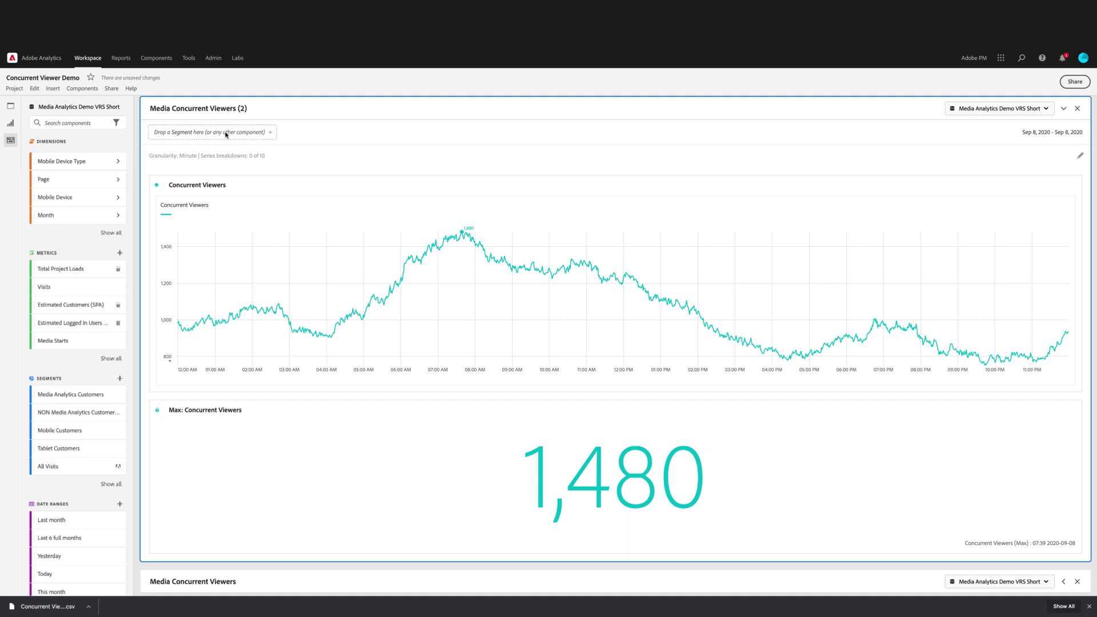
Add Mobile Device Type as a series breakdown and rebuild, giving eight series with Other peaking at 1,429.
left_click(1079, 158)
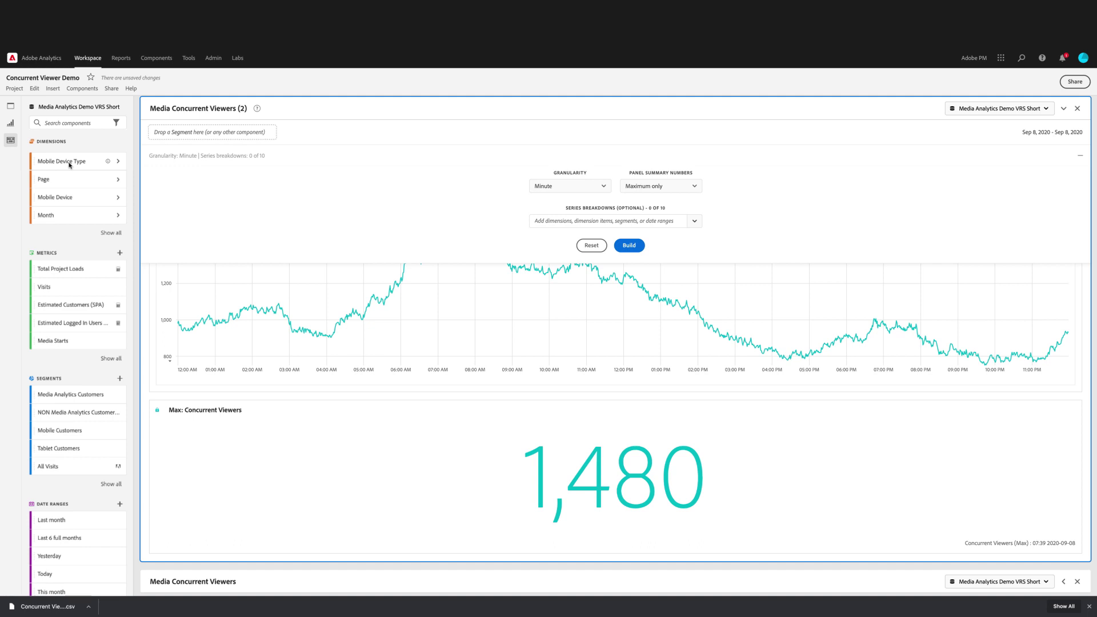
left_click_drag(62, 163, 585, 225)
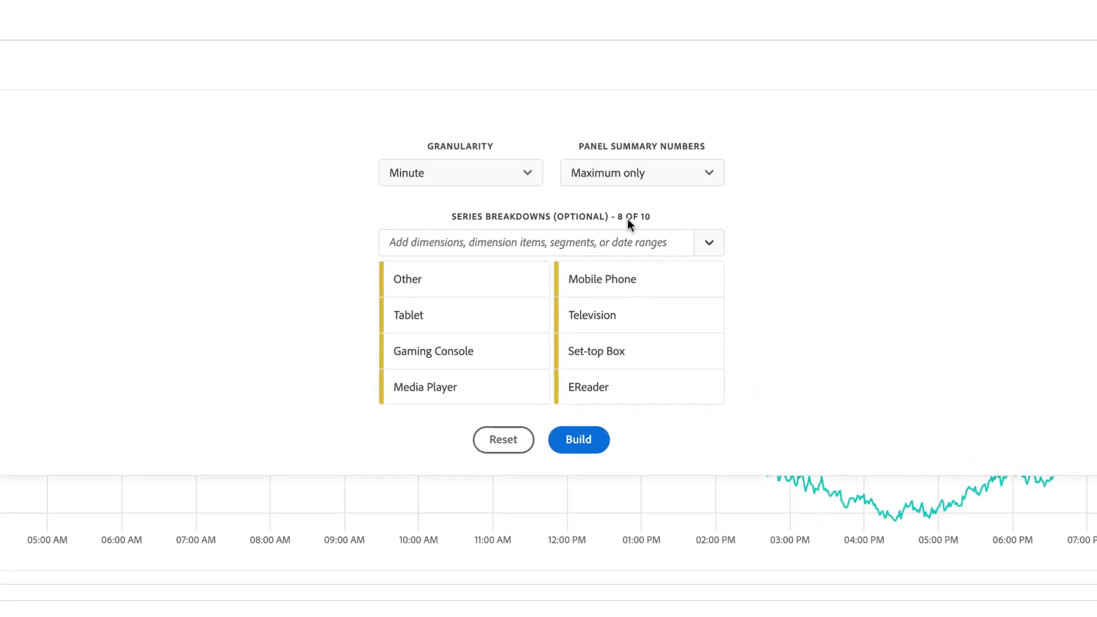
left_click(579, 440)
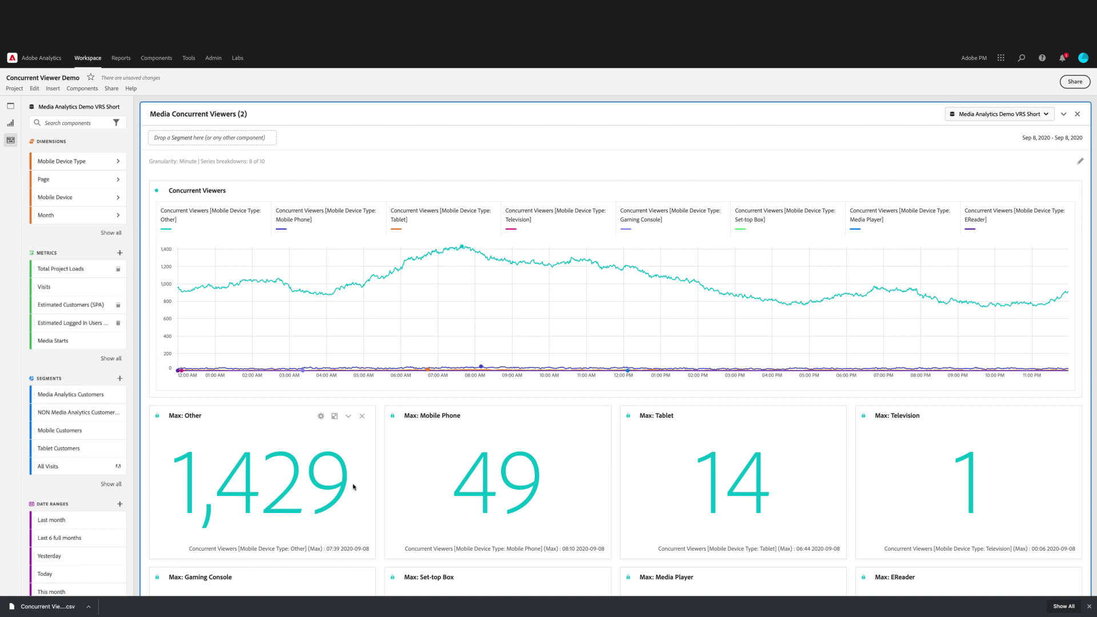
Reset the breakdowns and rebuild with Yesterday and Today series, peaking at 1,523 and 1,324.
left_click(1077, 164)
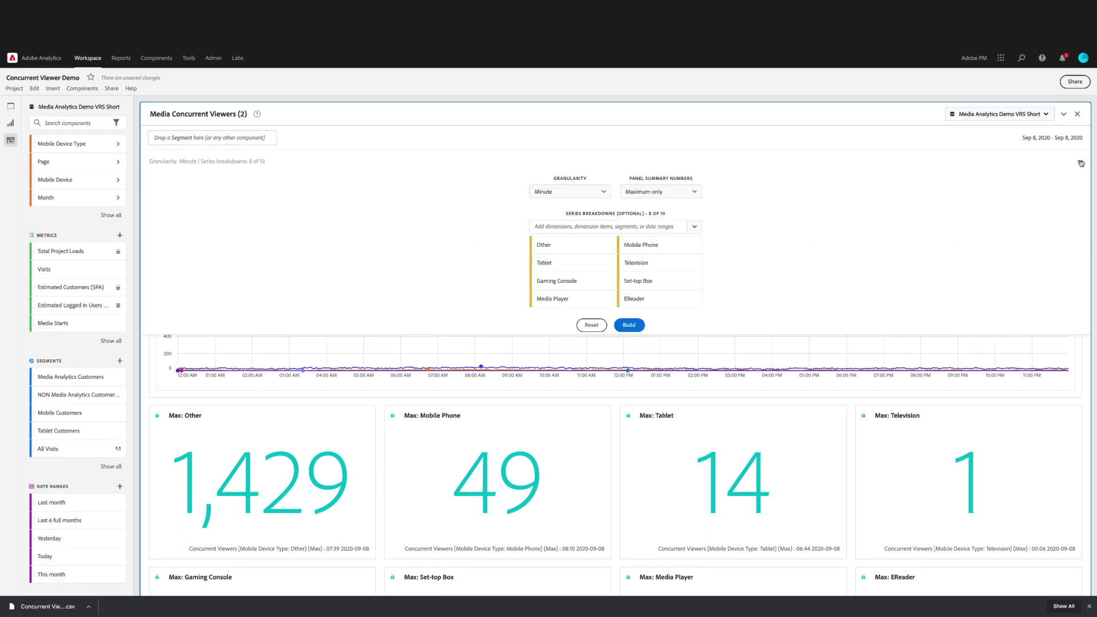
left_click(592, 325)
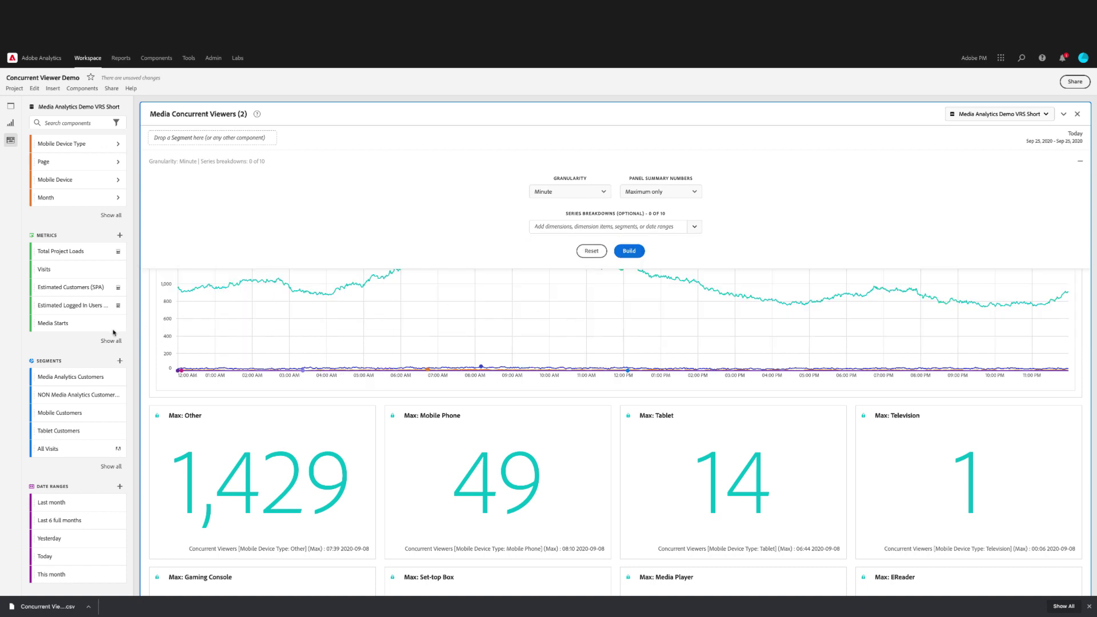
scroll(60, 514, "down", 1)
double_click(57, 529)
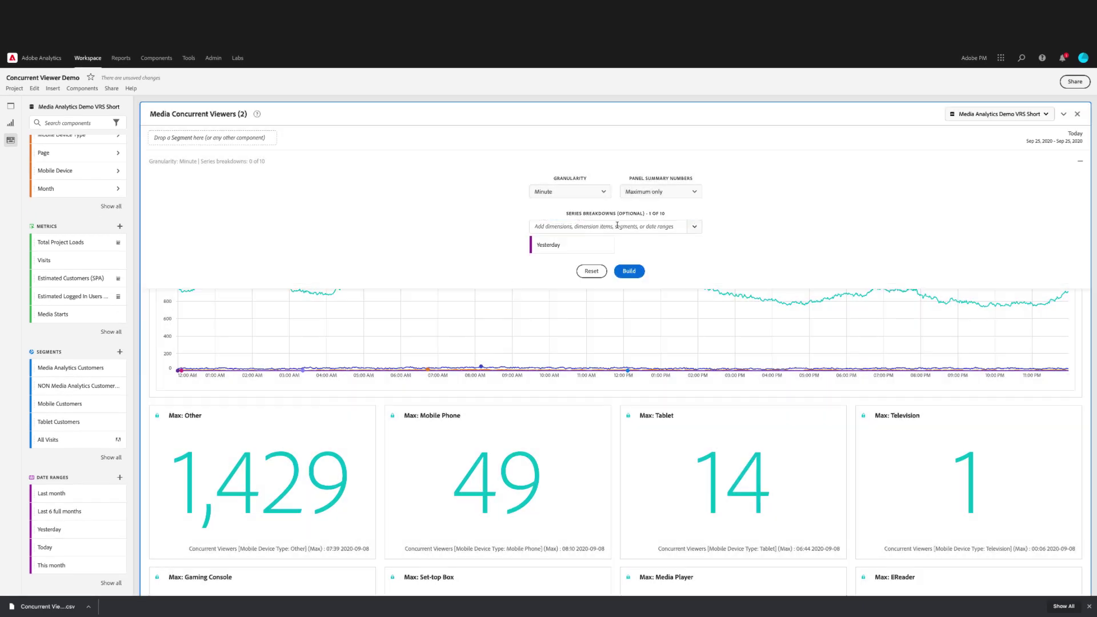
left_click_drag(49, 542, 590, 227)
left_click(634, 272)
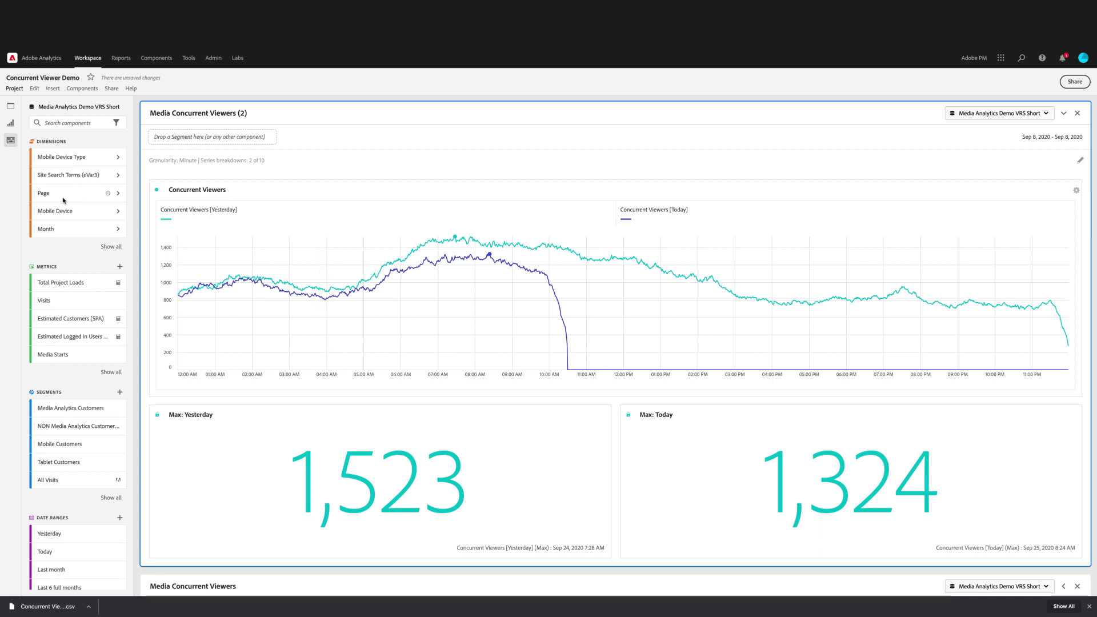
Add a third panel set to Last 3 full months and build its daily chart peaking at 77,518.
left_click(10, 107)
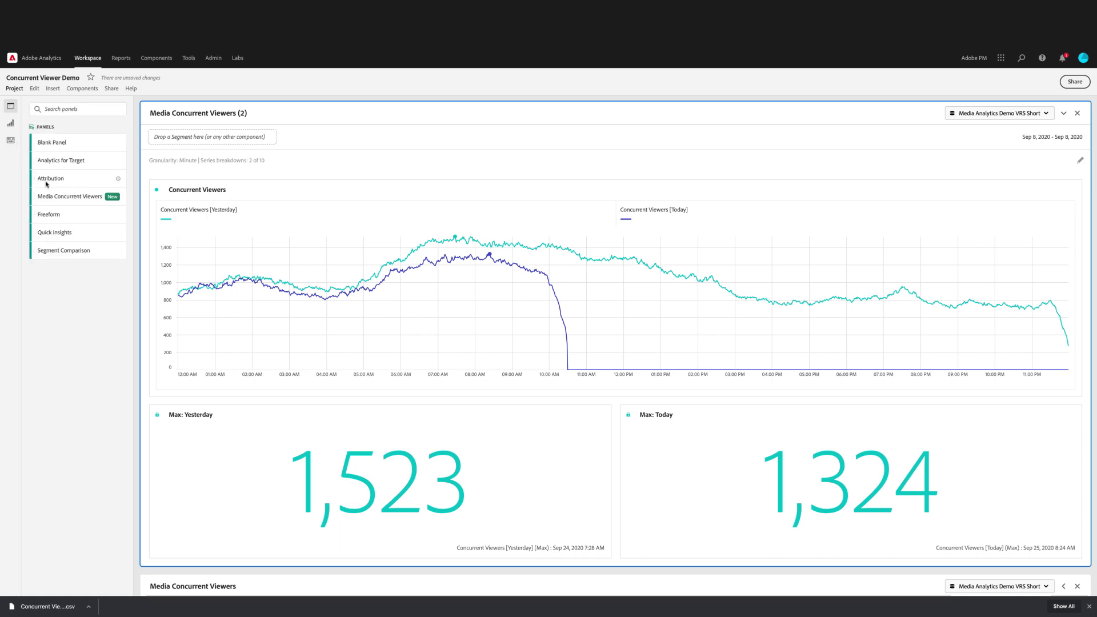
left_click_drag(54, 196, 205, 123)
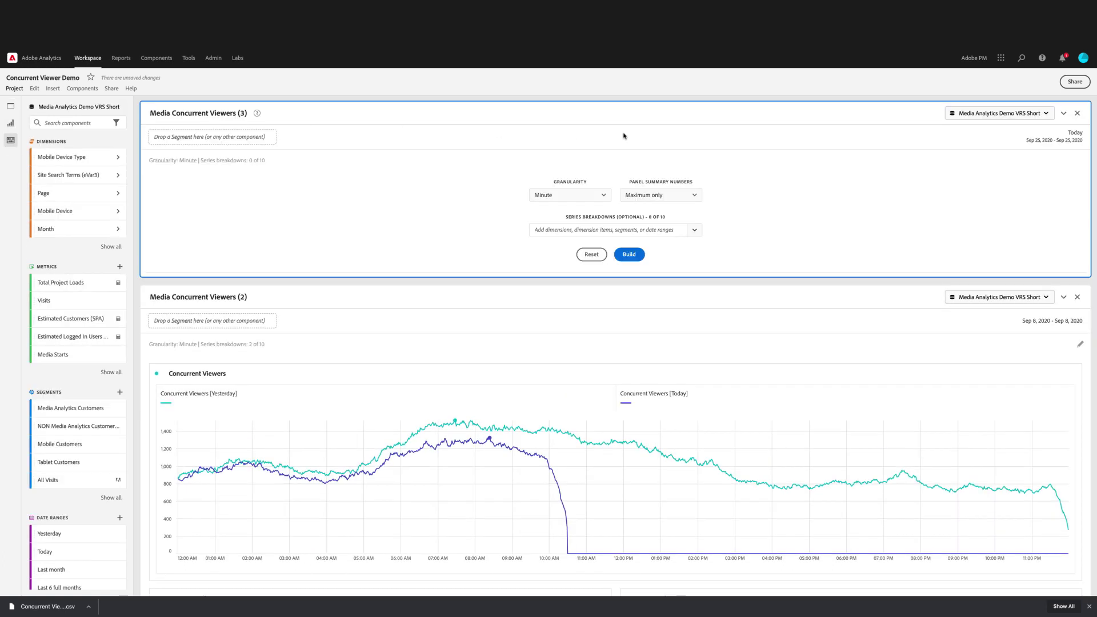
left_click(1054, 138)
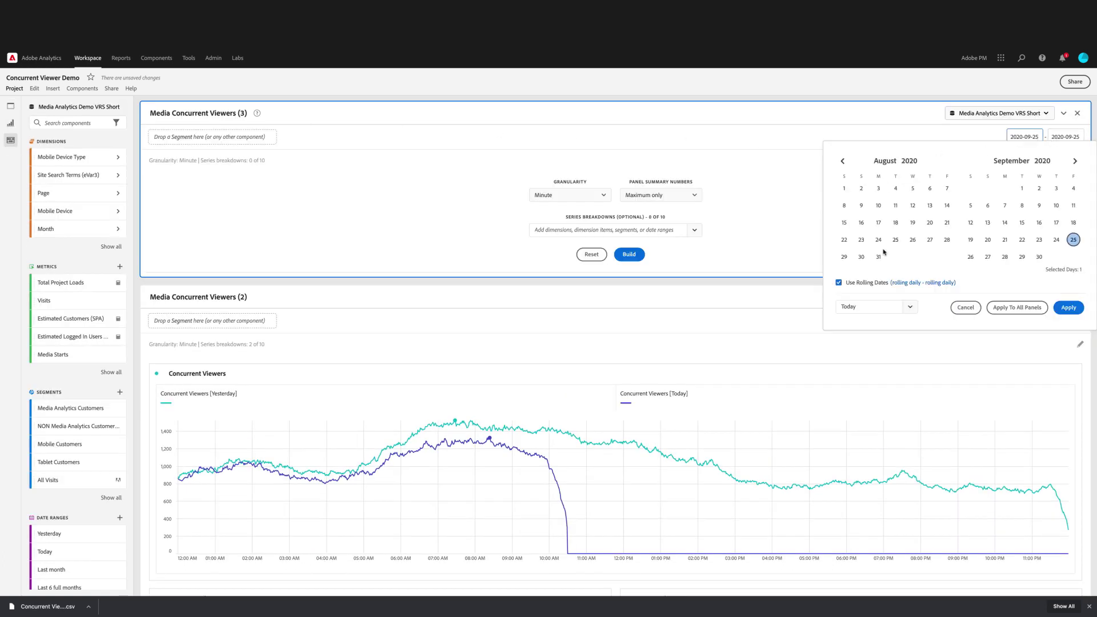
left_click(858, 307)
type("last 3")
left_click(862, 366)
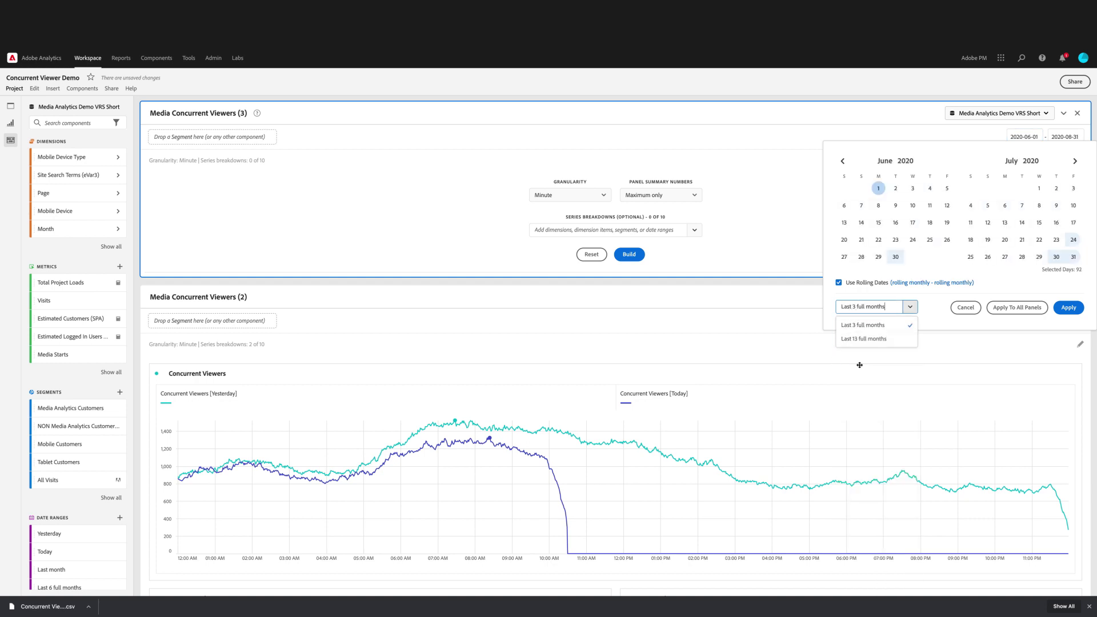
left_click(1067, 308)
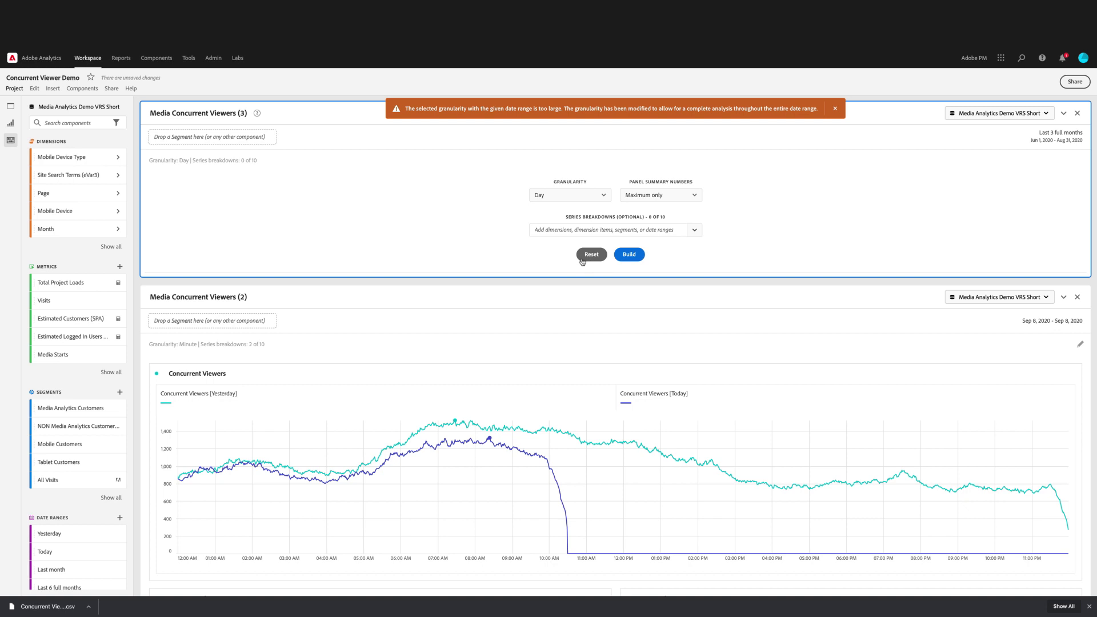
left_click(836, 109)
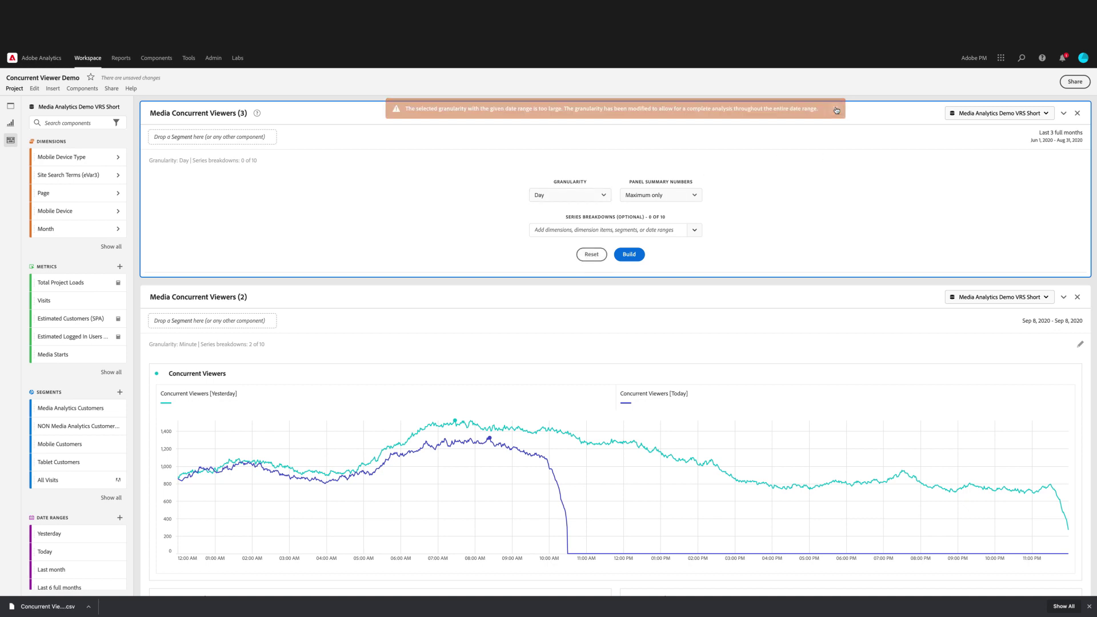
left_click(629, 255)
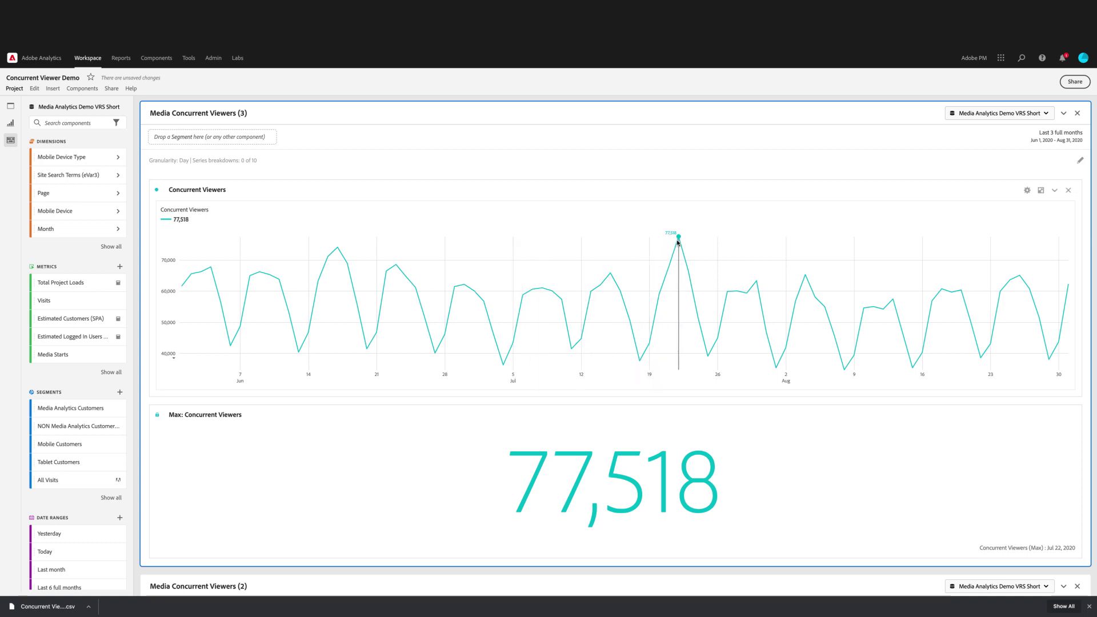
mouse_move(679, 240)
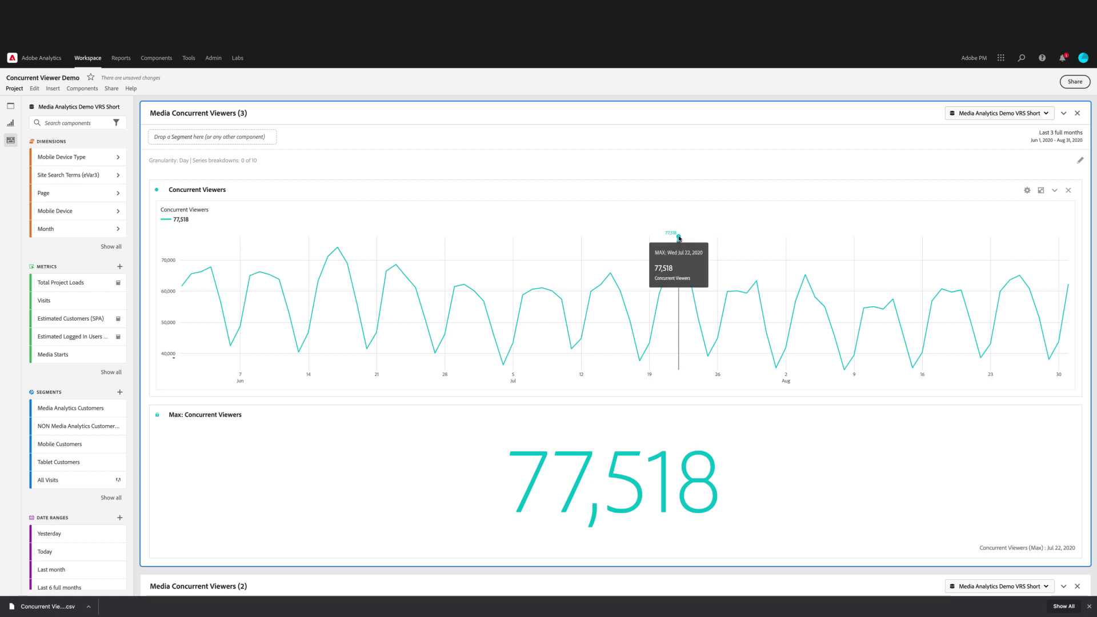
Change the third panel's date to Jul 22, 2020 for a minute-level chart peaking at 5,156.
left_click(1080, 161)
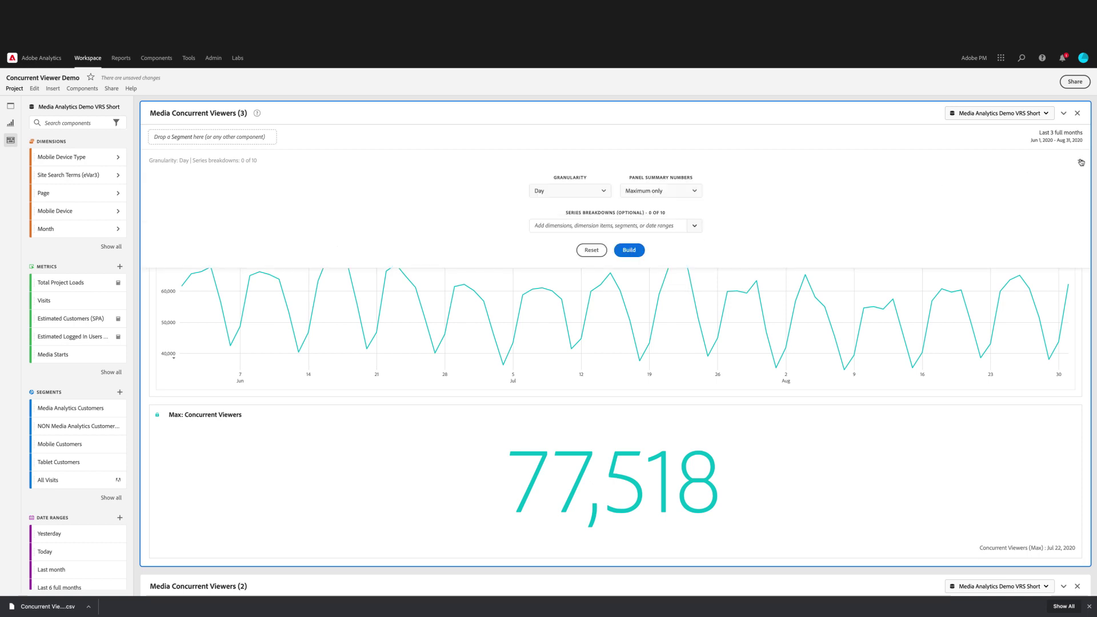
left_click(1069, 140)
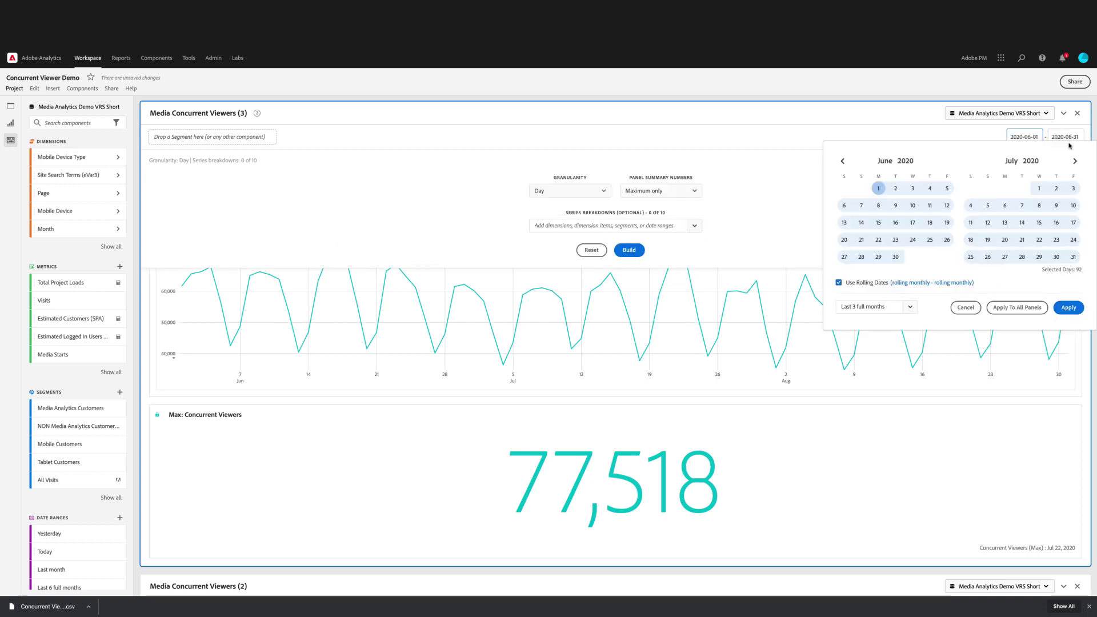
left_click(1039, 239)
left_click(1068, 307)
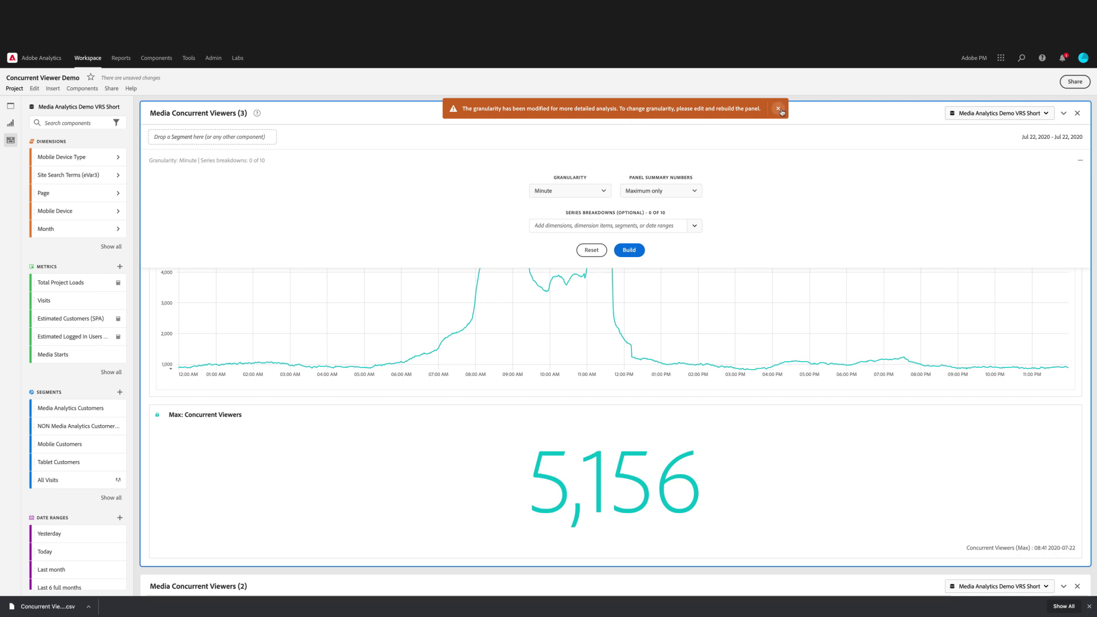
left_click(778, 108)
left_click(1080, 161)
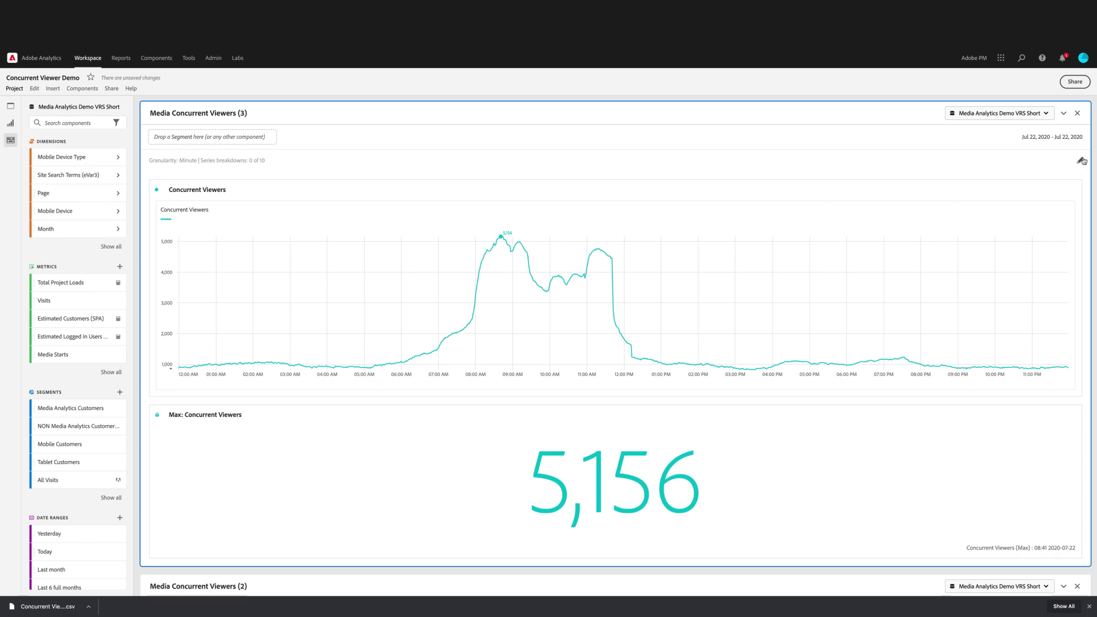
left_click(1081, 160)
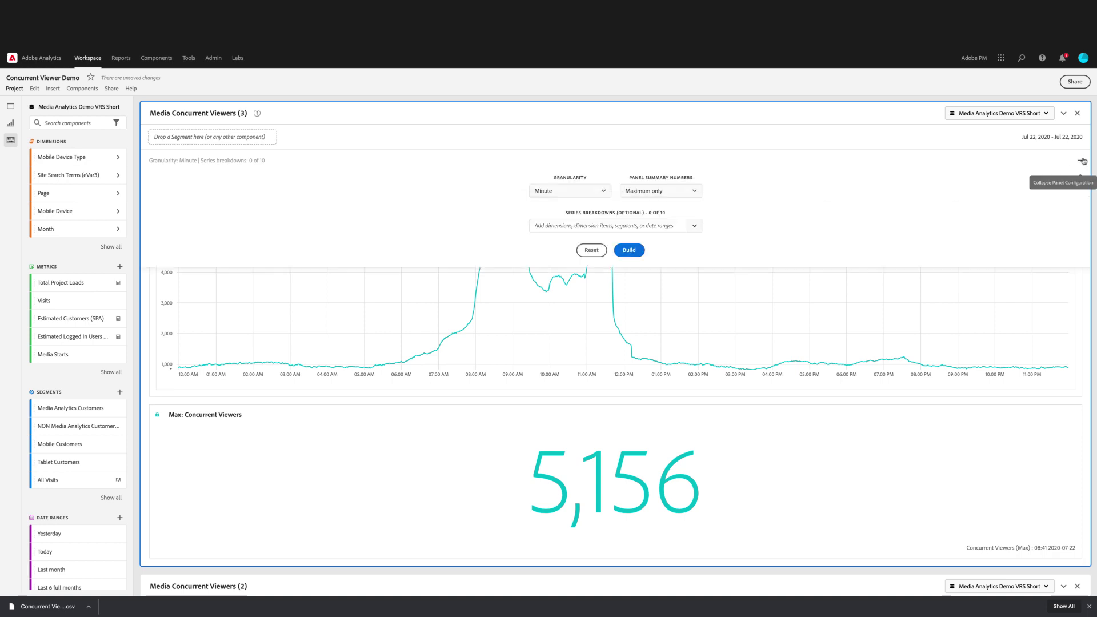
left_click(603, 192)
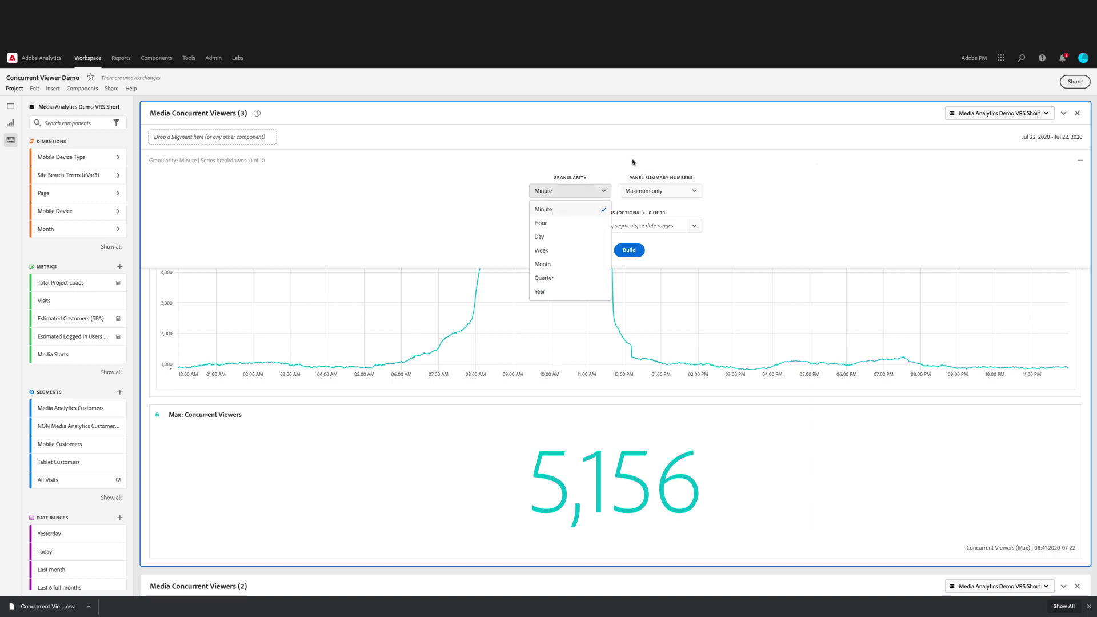
left_click(571, 209)
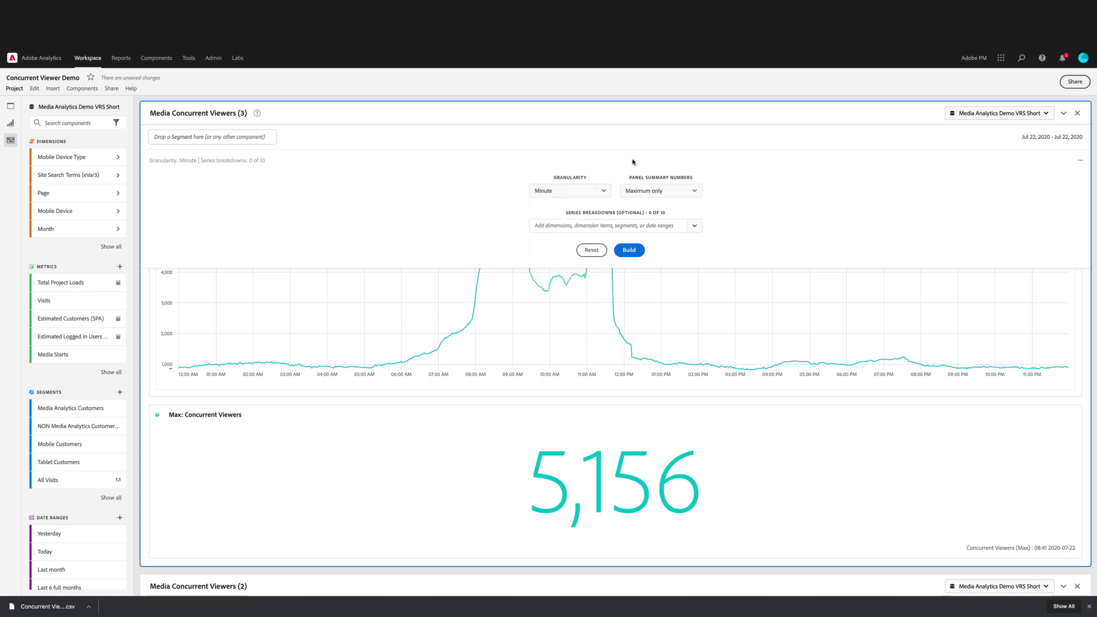
left_click(1079, 161)
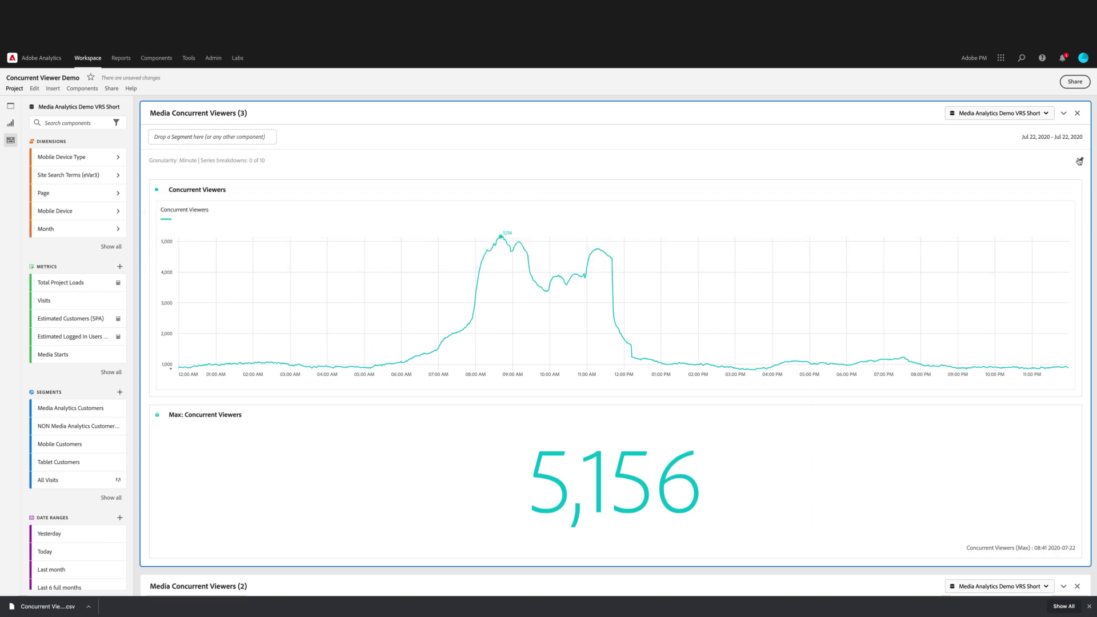